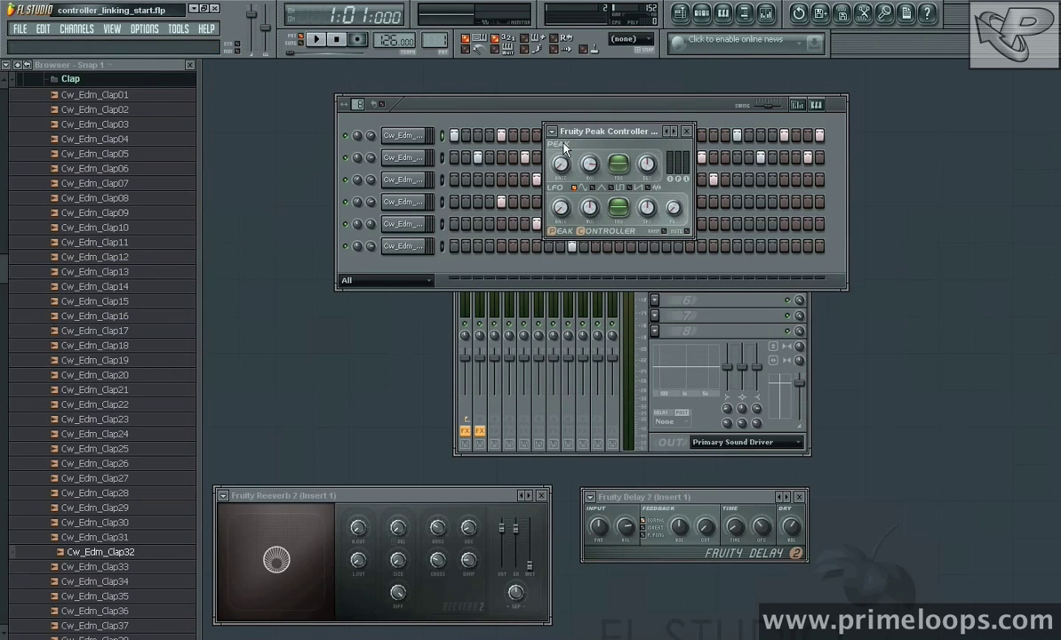
# Set the Fruity Peak Controller's BASE level to 9%
pyautogui.moveTo(561, 163); pyautogui.dragTo(560, 134)
# Set the Peak Controller's peak amount (VOL) to 47% while auditioning the beat
pyautogui.press('space')
pyautogui.press('space')
pyautogui.moveTo(589, 166)
pyautogui.mouseDown()
pyautogui.moveTo(552, 160)
pyautogui.moveTo(543, 173)
pyautogui.moveTo(589, 204)
pyautogui.moveTo(589, 134)
pyautogui.moveTo(589, 161)
pyautogui.mouseUp()
pyautogui.press('space')
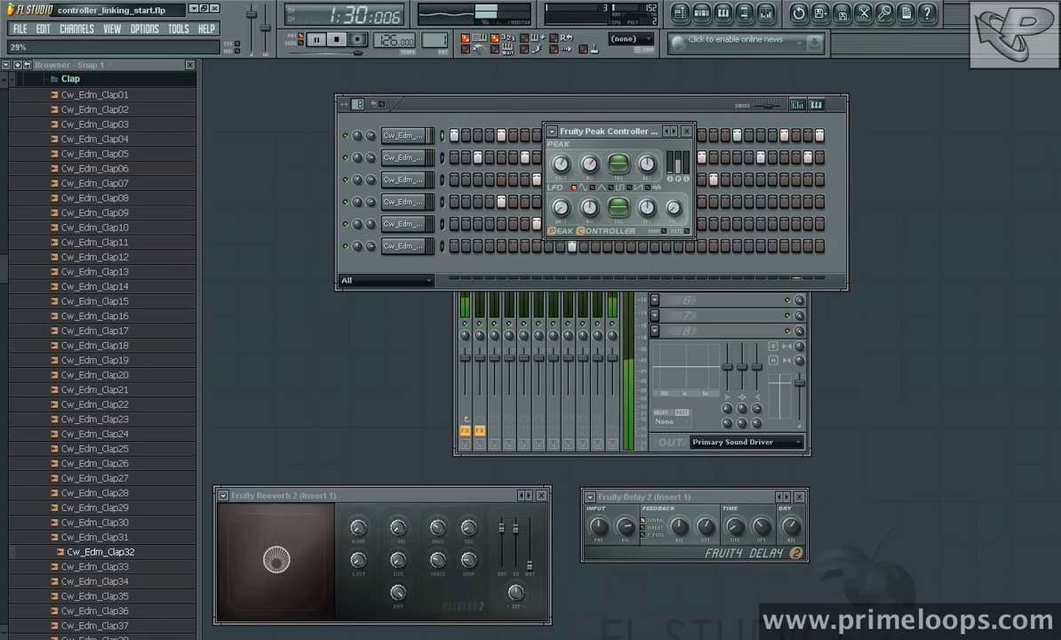
pyautogui.press('space')
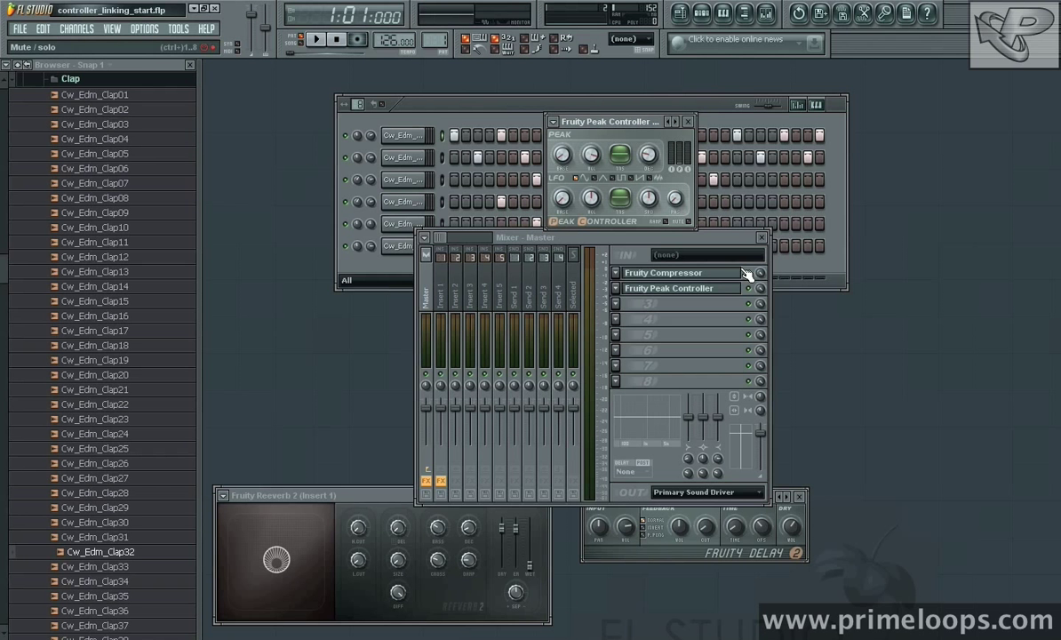
pyautogui.press('space')
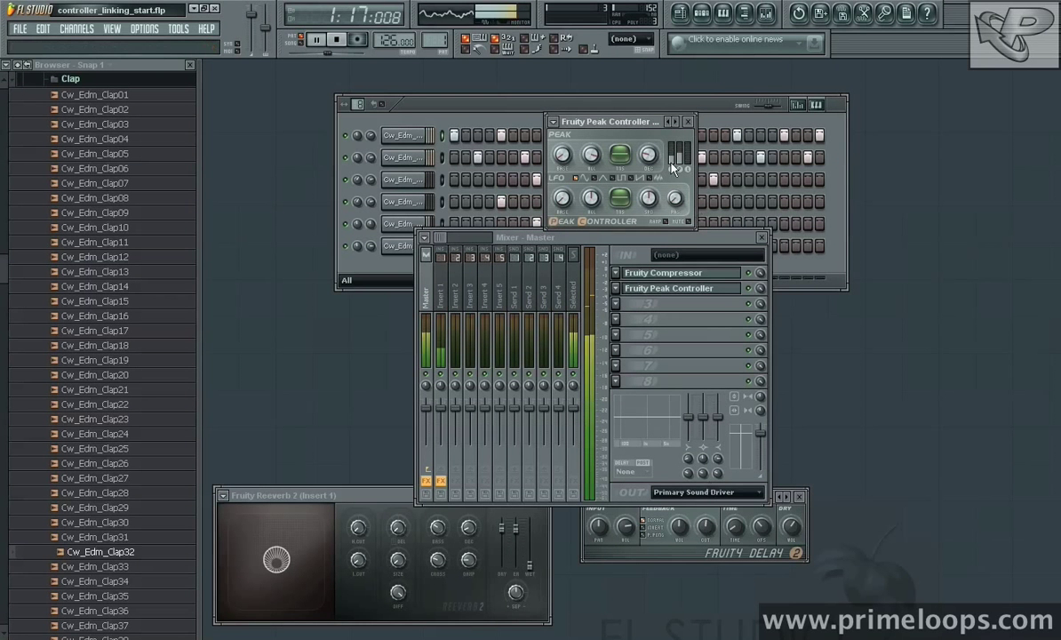
# Tweak the Peak Controller's DEC knob during playback, then stop the beat
pyautogui.press('space')
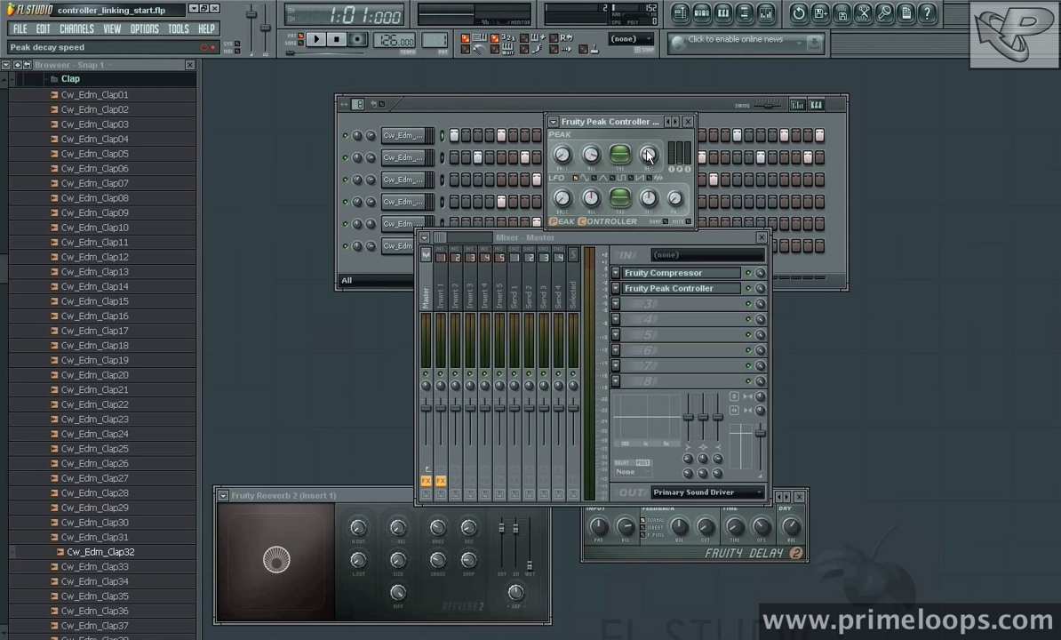
pyautogui.press('space')
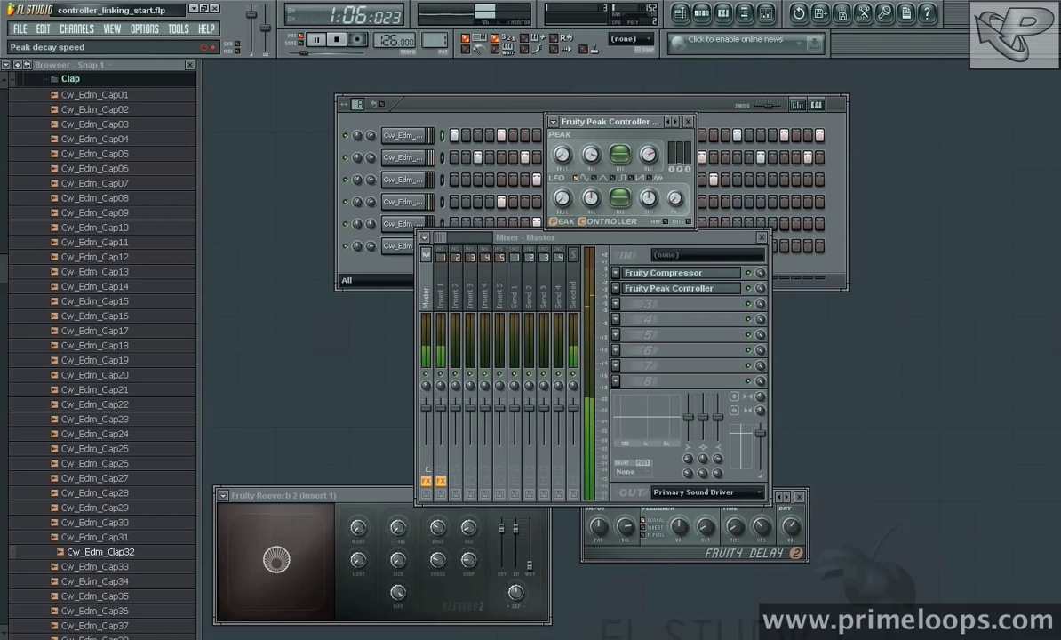
pyautogui.click(648, 159)
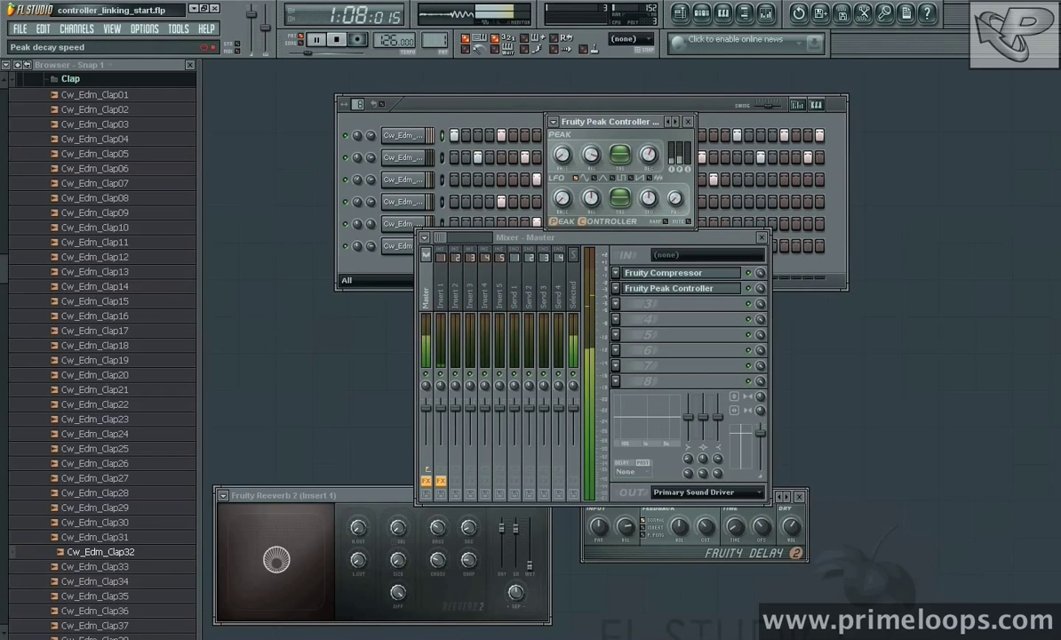
pyautogui.click(647, 154)
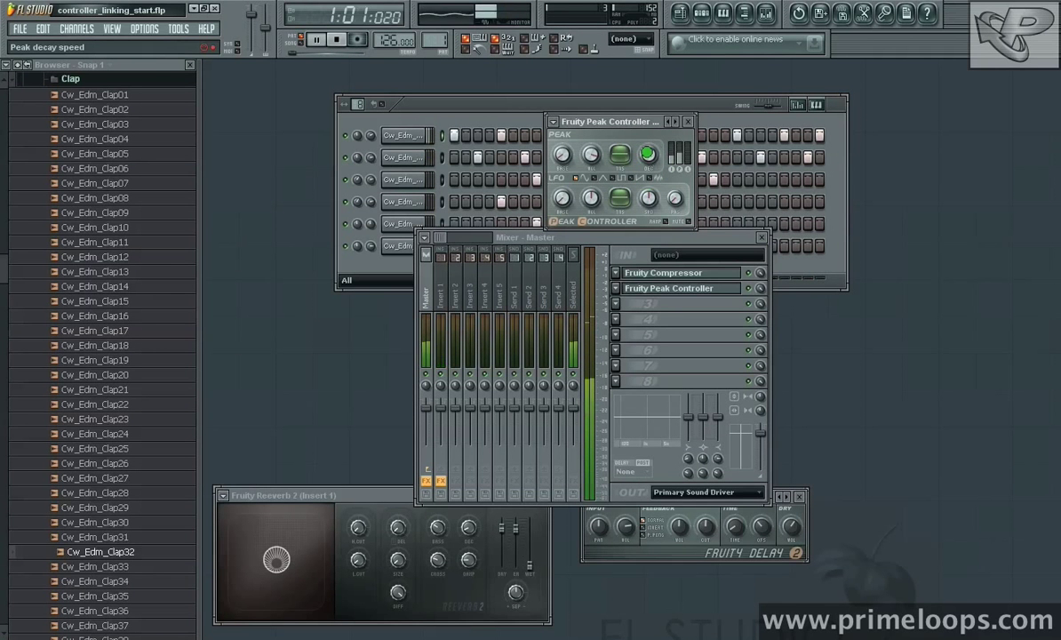
pyautogui.click(647, 155)
pyautogui.click(647, 154)
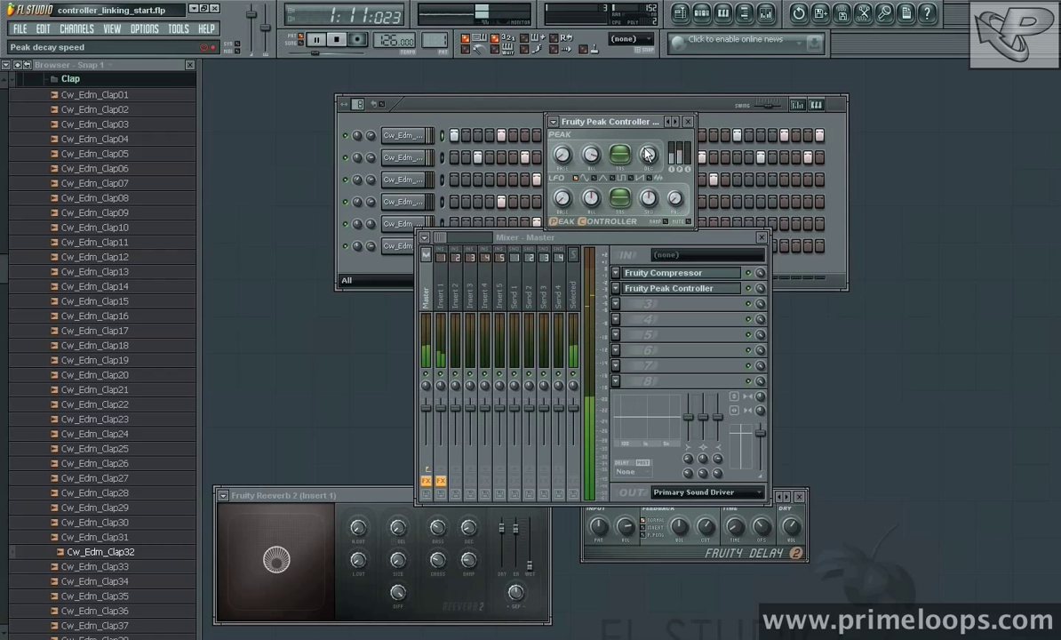
pyautogui.press('space')
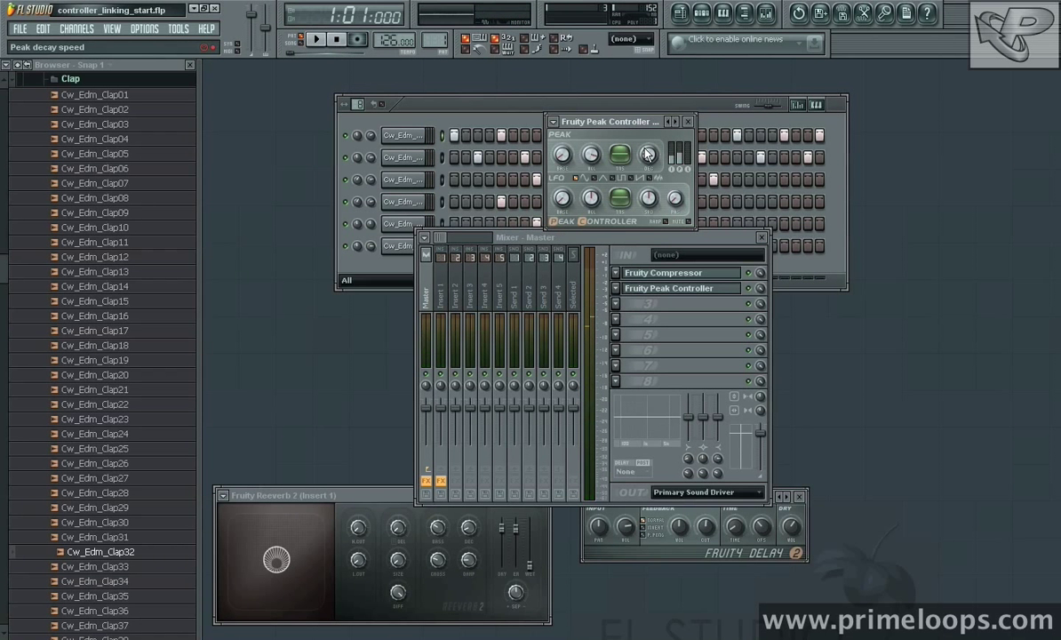
# Close the Peak Controller and Fruity Delay 2 windows and move Reeverb 2 lower right
pyautogui.click(691, 123)
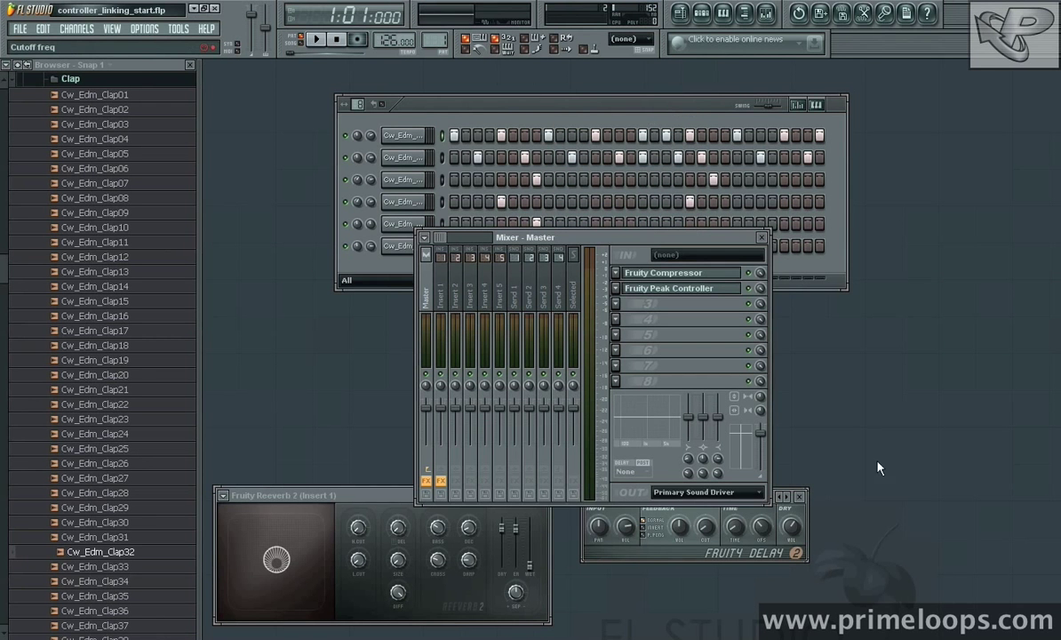
pyautogui.click(798, 495)
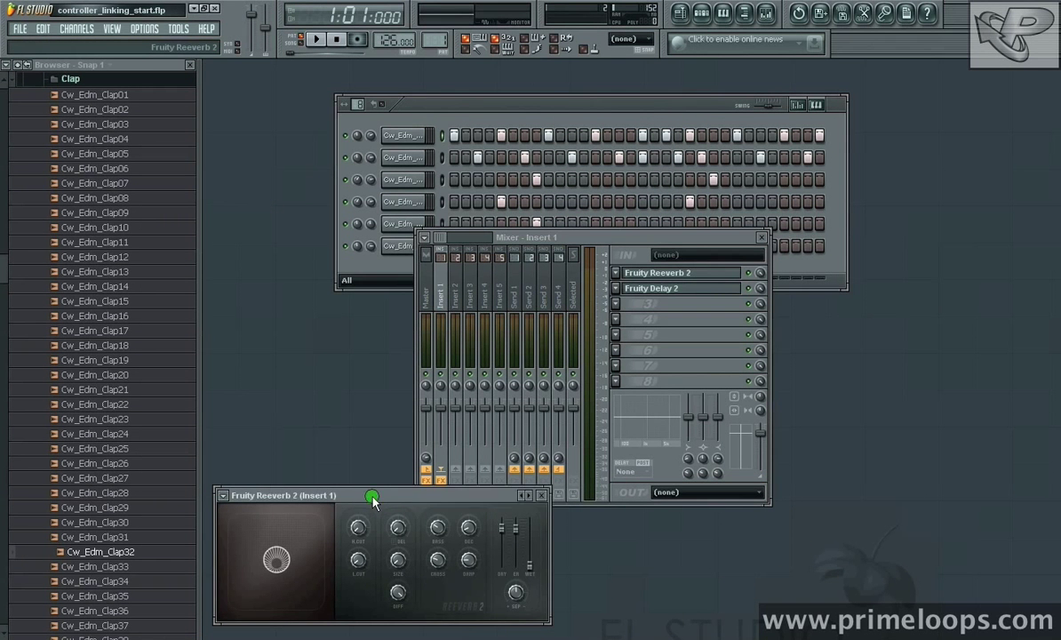
pyautogui.moveTo(373, 503); pyautogui.dragTo(671, 514)
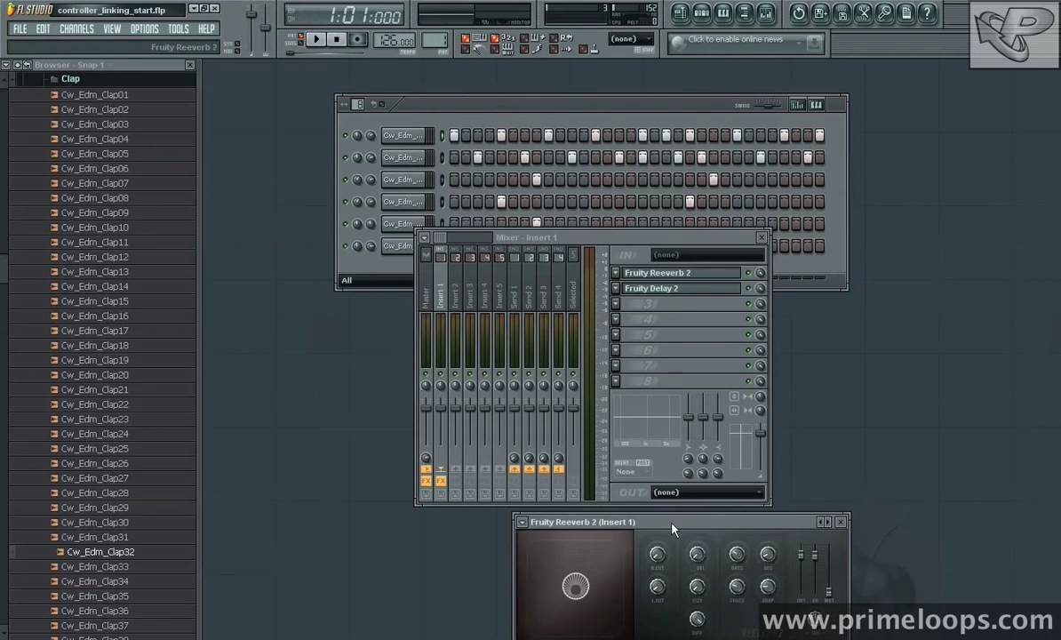
# Open the Cw_Edm_Clap35 channel settings from the channel rack and audition its sample
pyautogui.press('F6')
pyautogui.click(405, 183)
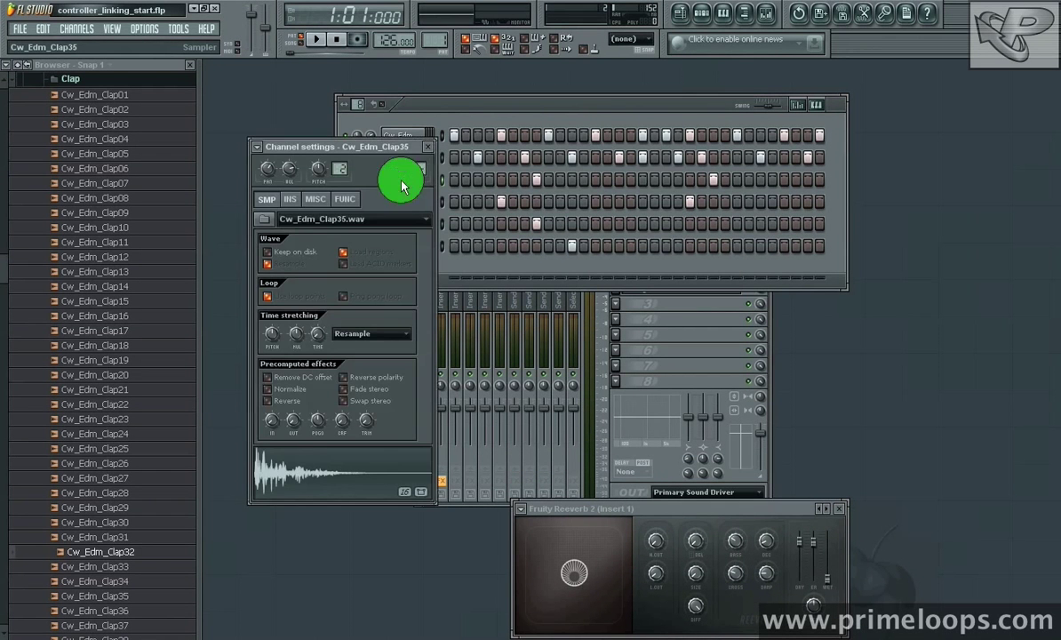
pyautogui.click(331, 485)
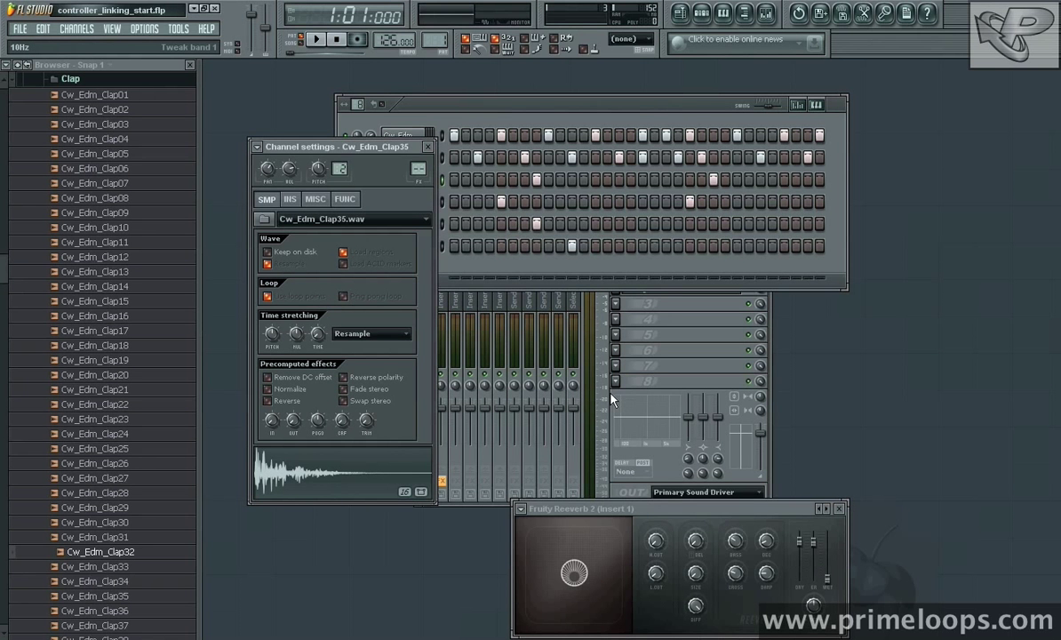
# Link Reeverb 2's wet level to the internal controller 'Peak ctrl (Insert 2) - Peak'
pyautogui.click(568, 365)
pyautogui.click(458, 298)
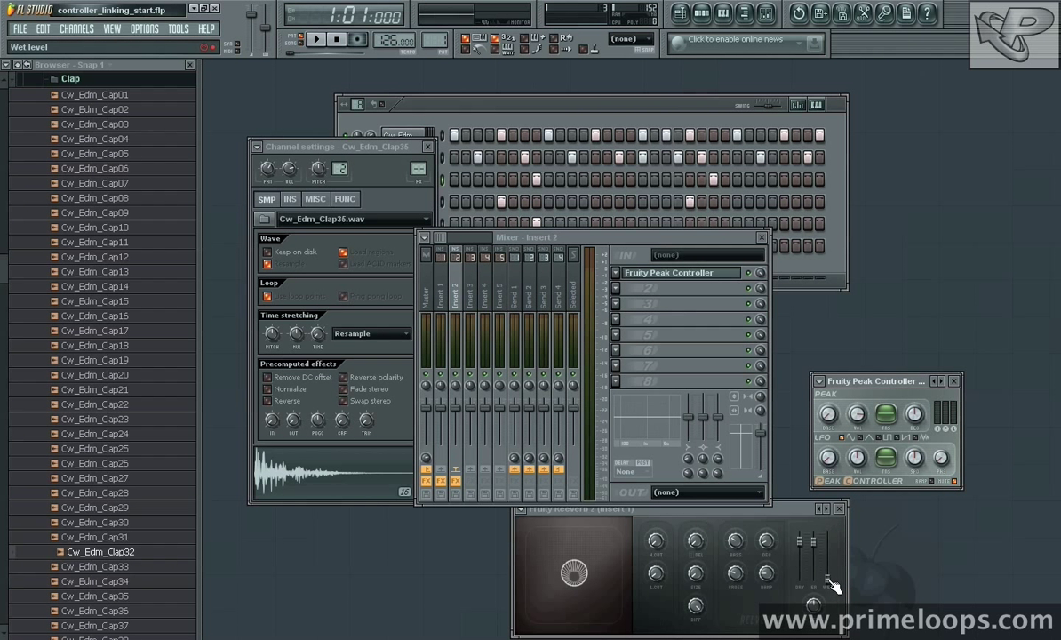
pyautogui.click(833, 585)
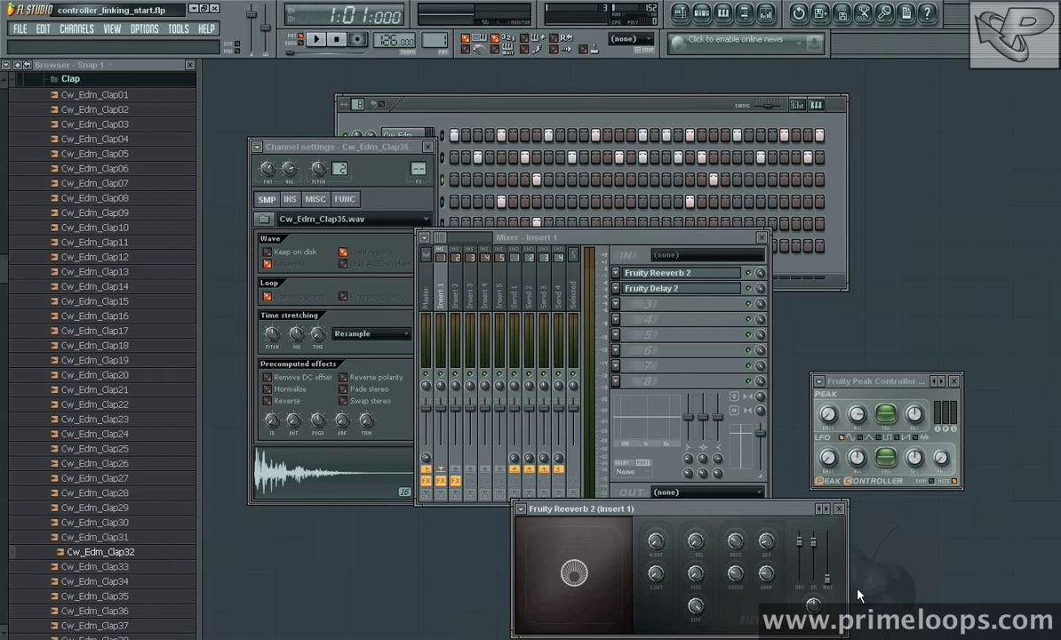
pyautogui.hotkey('ctrl', 'j')
pyautogui.click(582, 333)
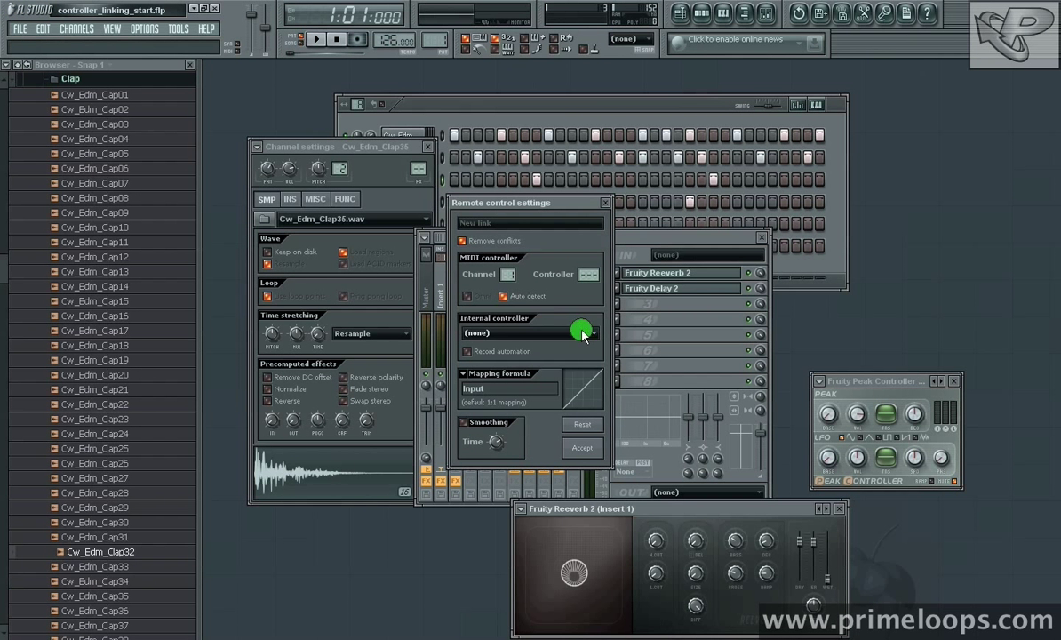
pyautogui.click(558, 431)
pyautogui.click(582, 449)
# Bring the channel rack forward and reopen the Cw_Edm_Clap35 channel settings
pyautogui.click(600, 98)
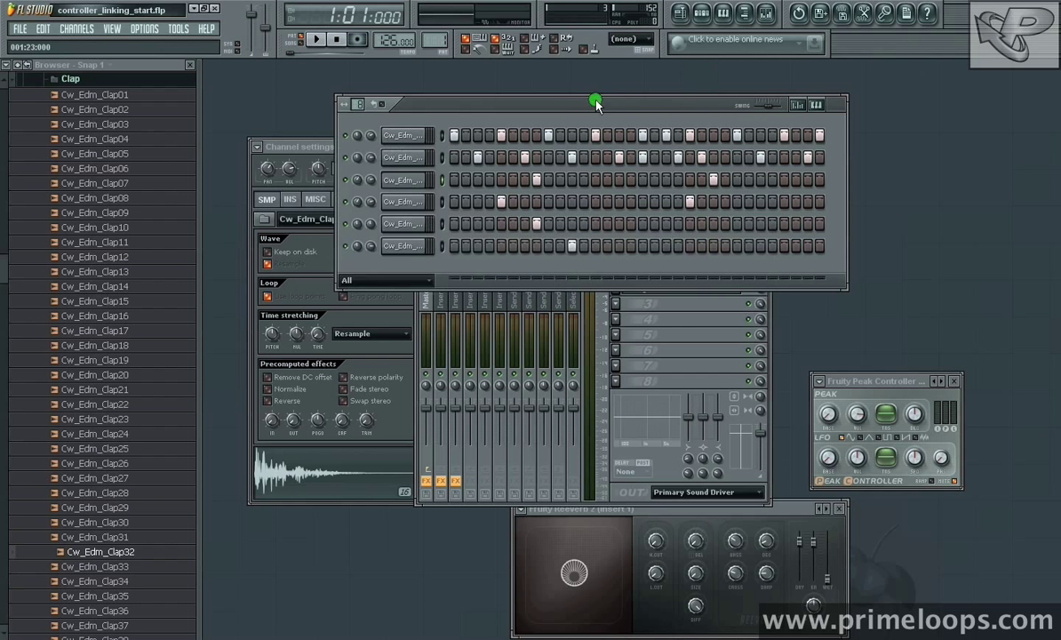
pyautogui.click(403, 177)
pyautogui.click(400, 180)
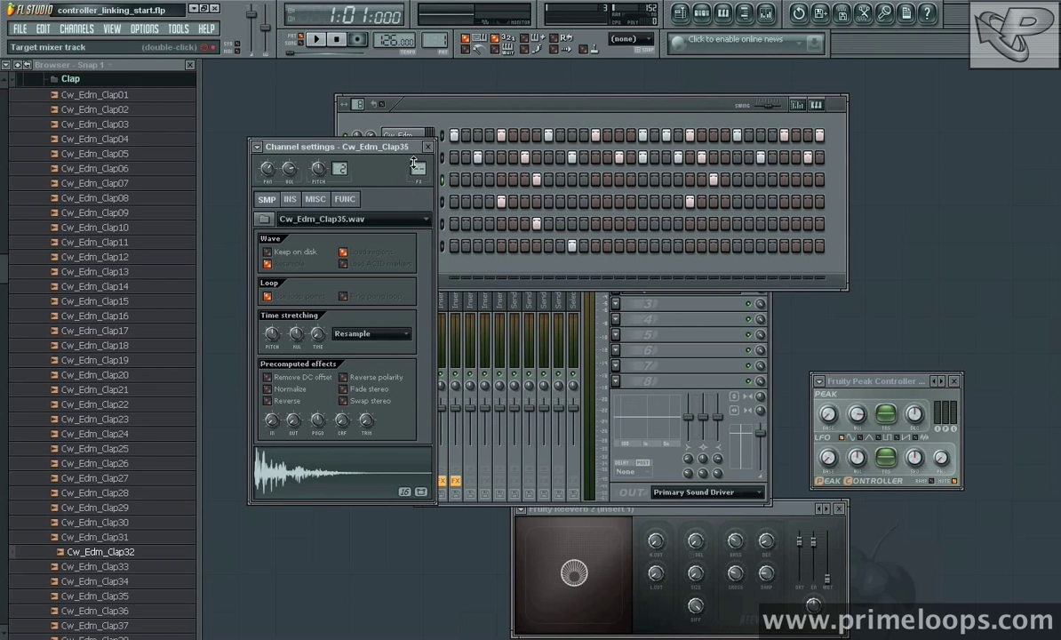
# Set Cw_Edm_Clap35's FX target to Insert 2, play and stop the beat, and reposition the Peak Controller window
pyautogui.scroll(2, 417, 169)
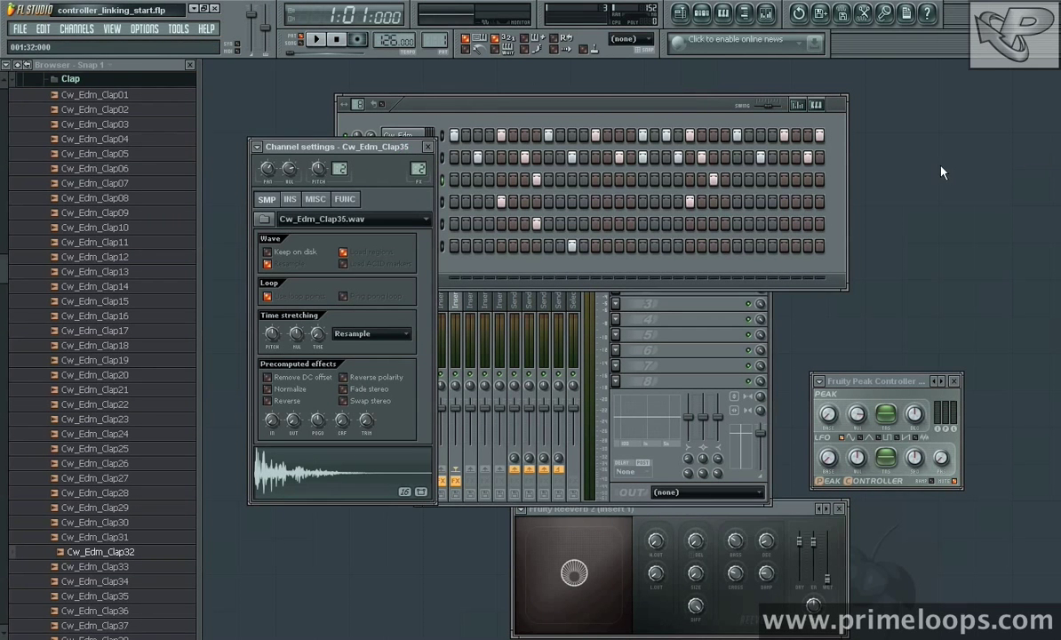
pyautogui.press('space')
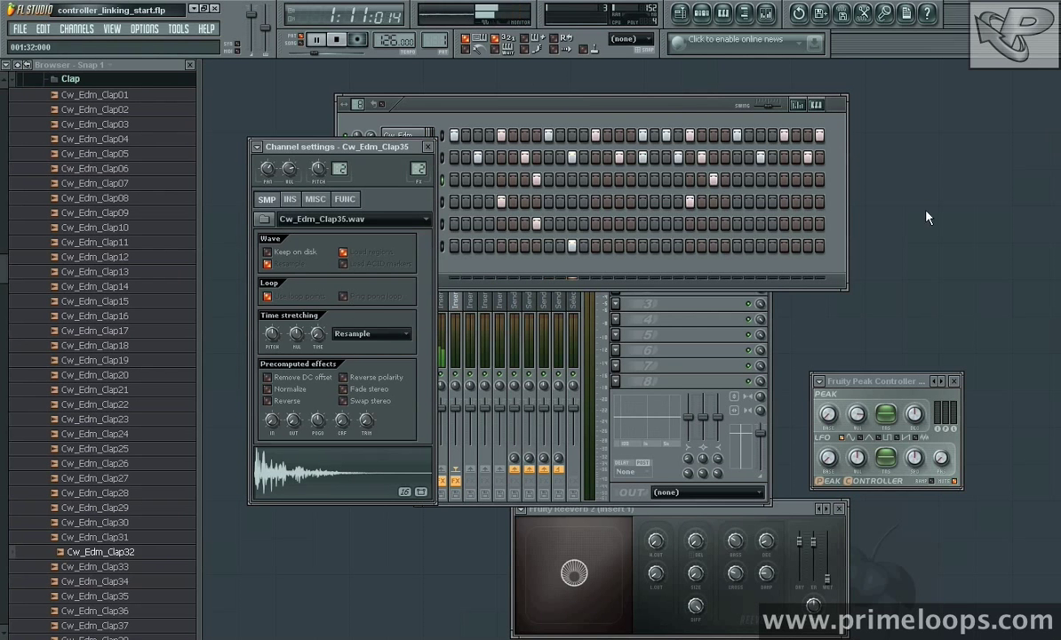
pyautogui.press('space')
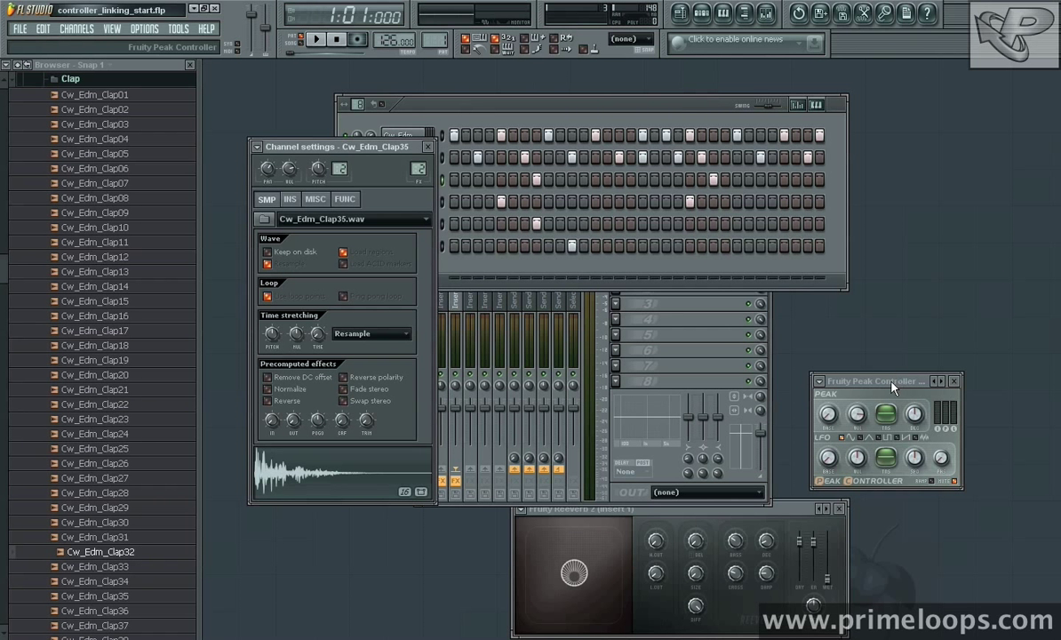
pyautogui.moveTo(891, 377); pyautogui.dragTo(785, 323)
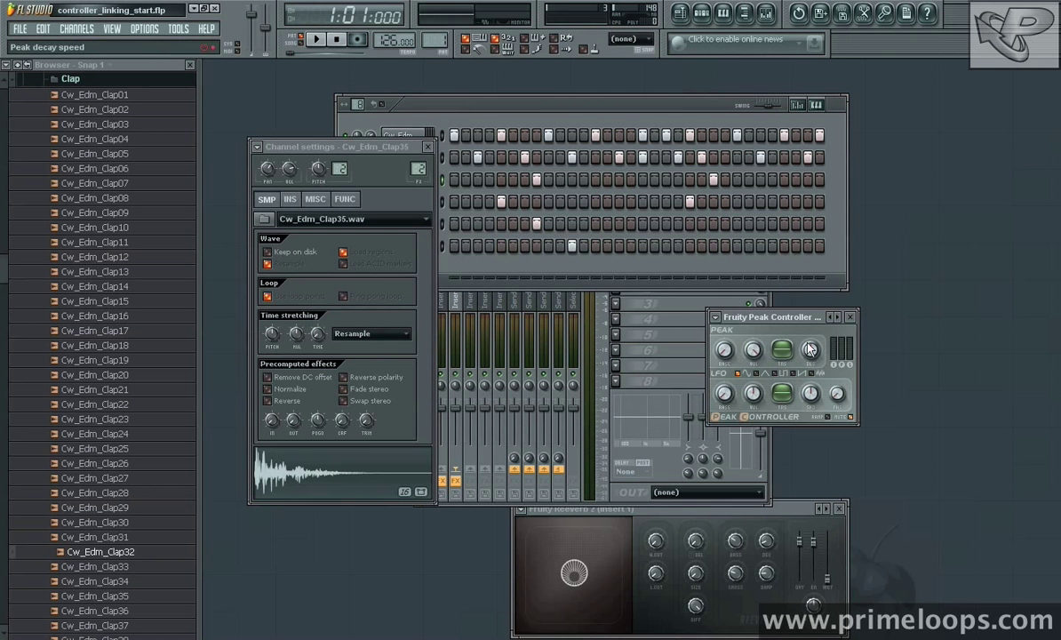
# Turn the Insert 2 Peak Controller's peak amount to 70% and play the beat to hear it
pyautogui.click(751, 354)
pyautogui.press('space')
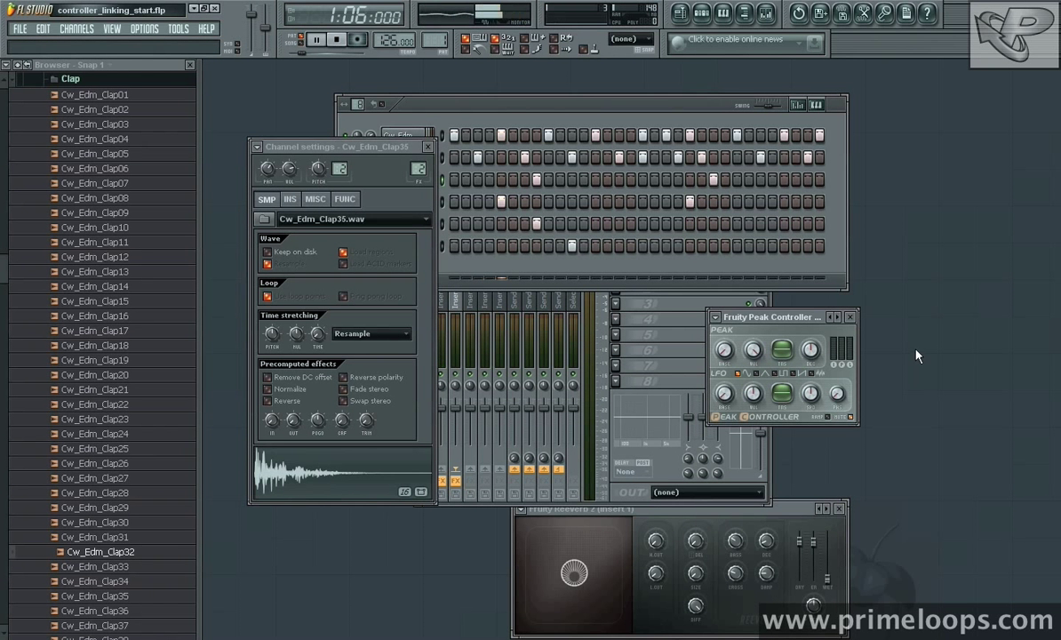
pyautogui.press('space')
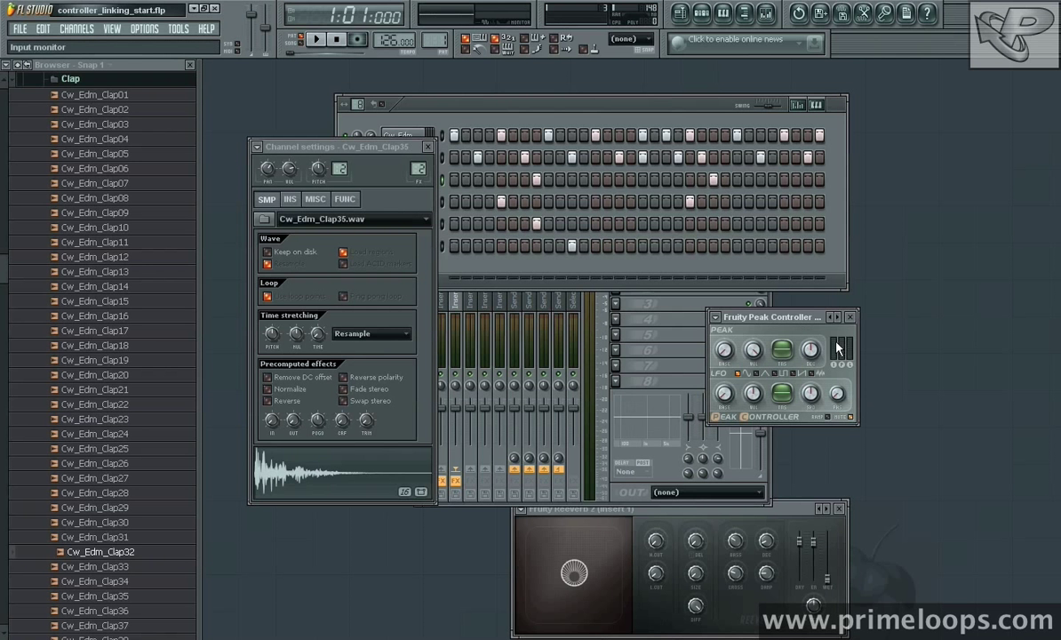
pyautogui.press('space')
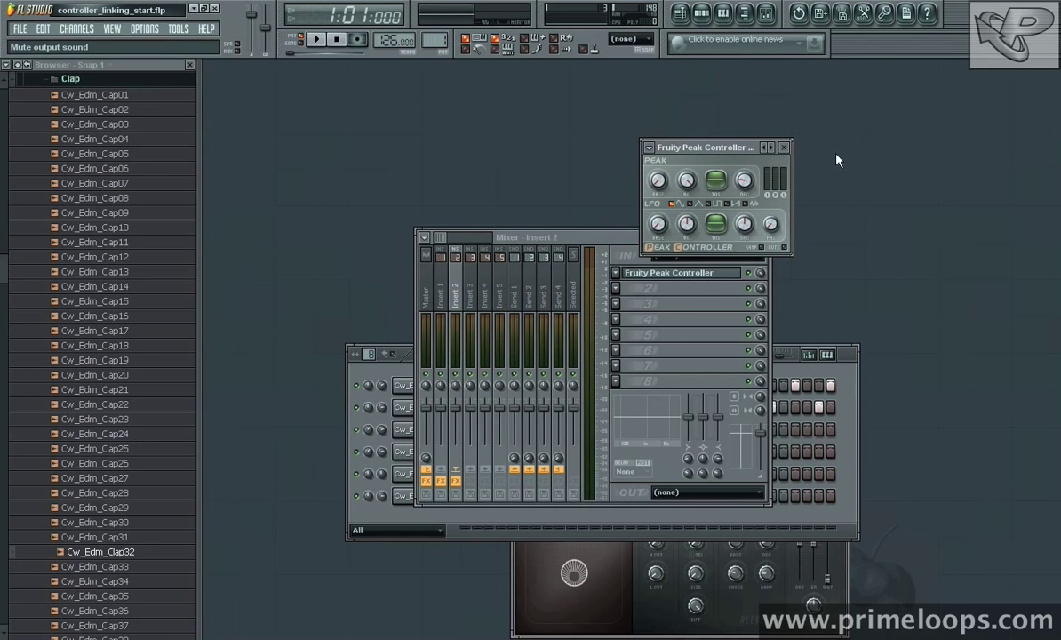
# Play and stop the beat, then close the Fruity Peak Controller window
pyautogui.press('space')
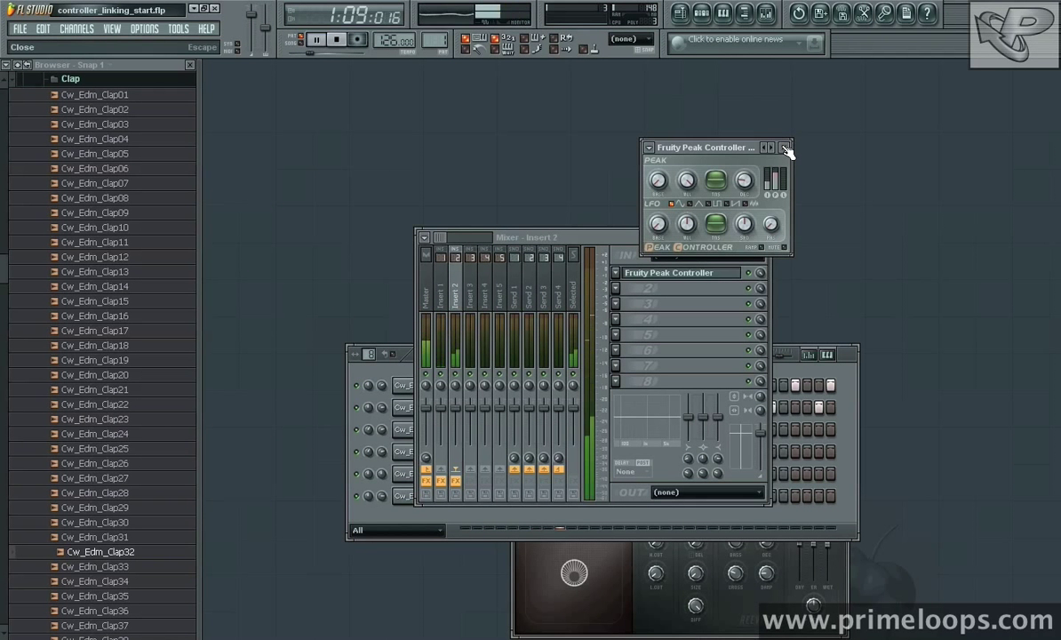
pyautogui.press('space')
pyautogui.click(786, 147)
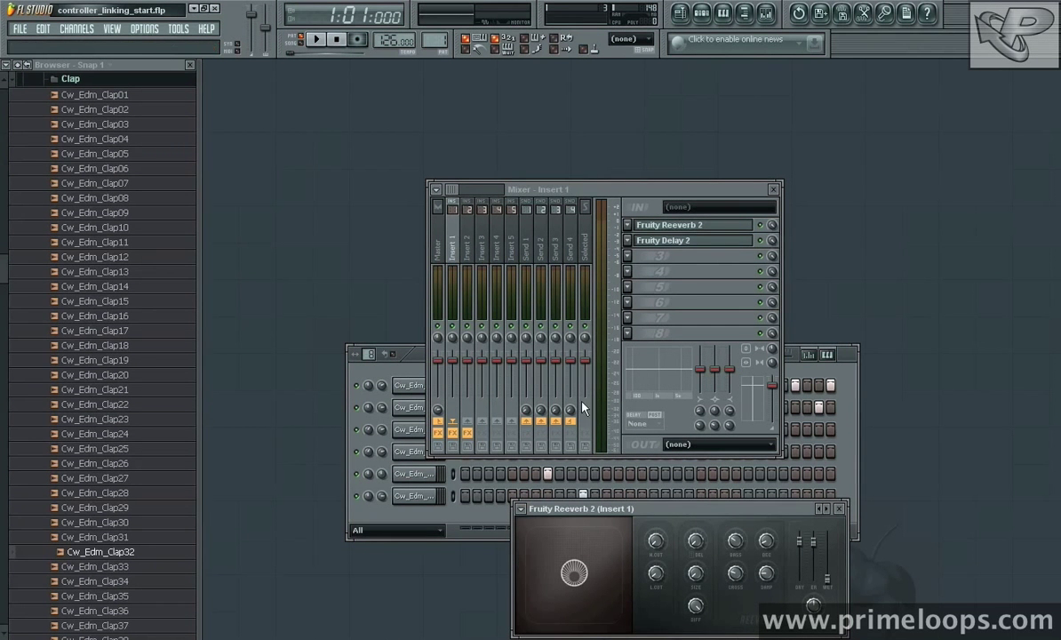
# Link Reeverb 2's high cut to 'Peak ctrl (Insert 3) - Peak' and open Cw_Edm_Bd_Dance12's settings
pyautogui.click(481, 245)
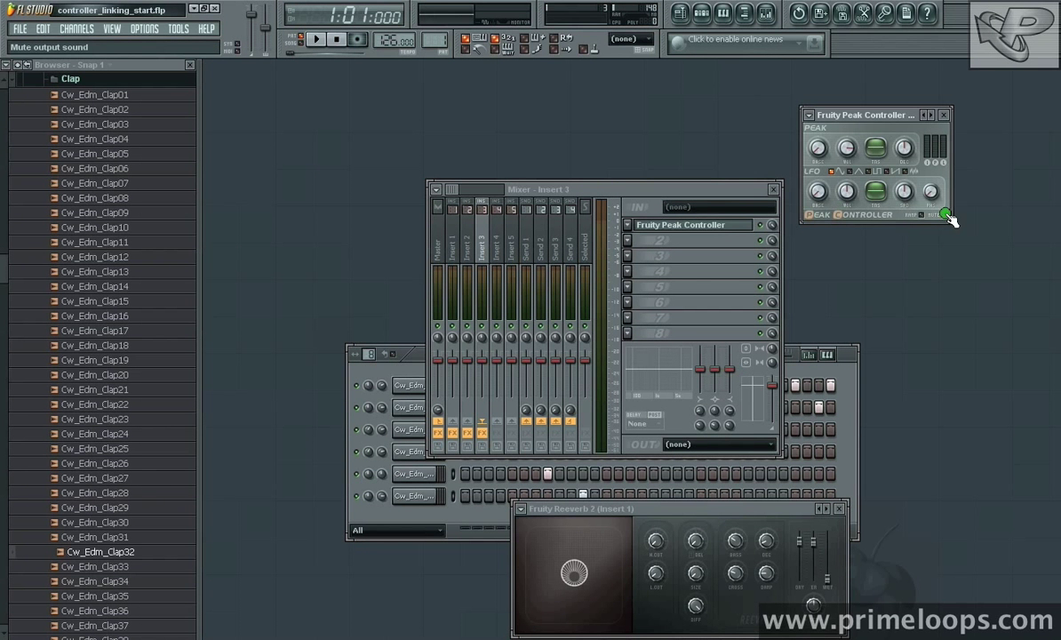
pyautogui.click(659, 545)
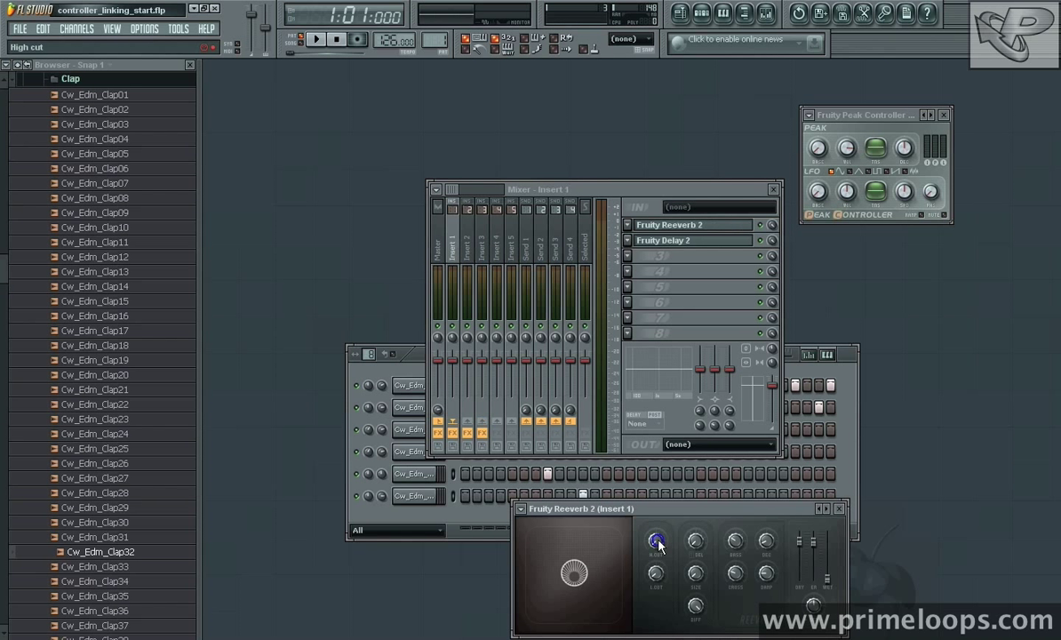
pyautogui.hotkey('ctrl', 'j')
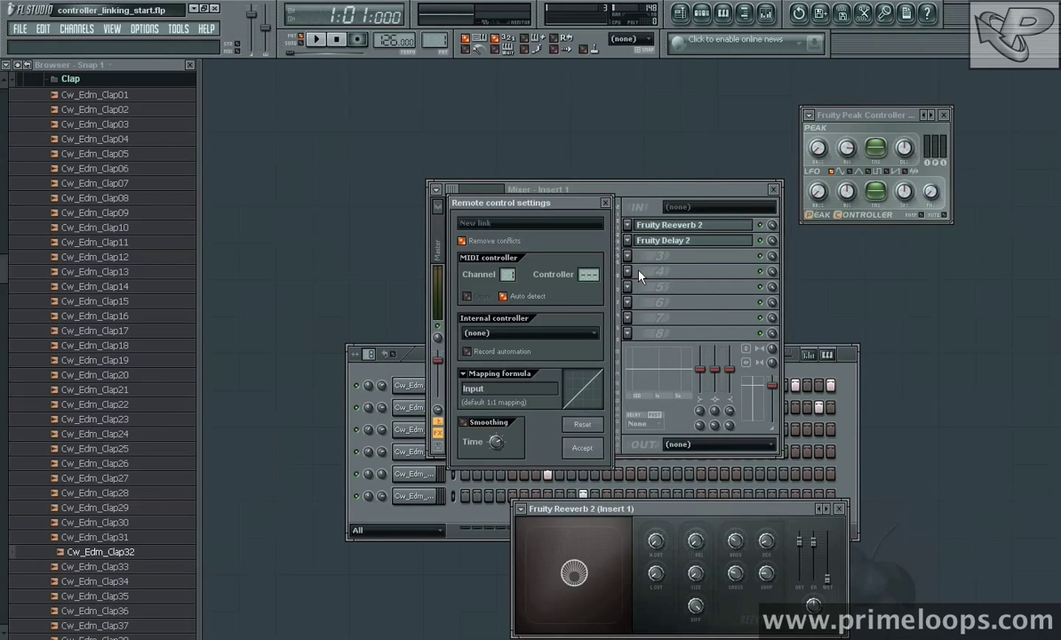
pyautogui.click(558, 336)
pyautogui.click(553, 309)
pyautogui.click(582, 449)
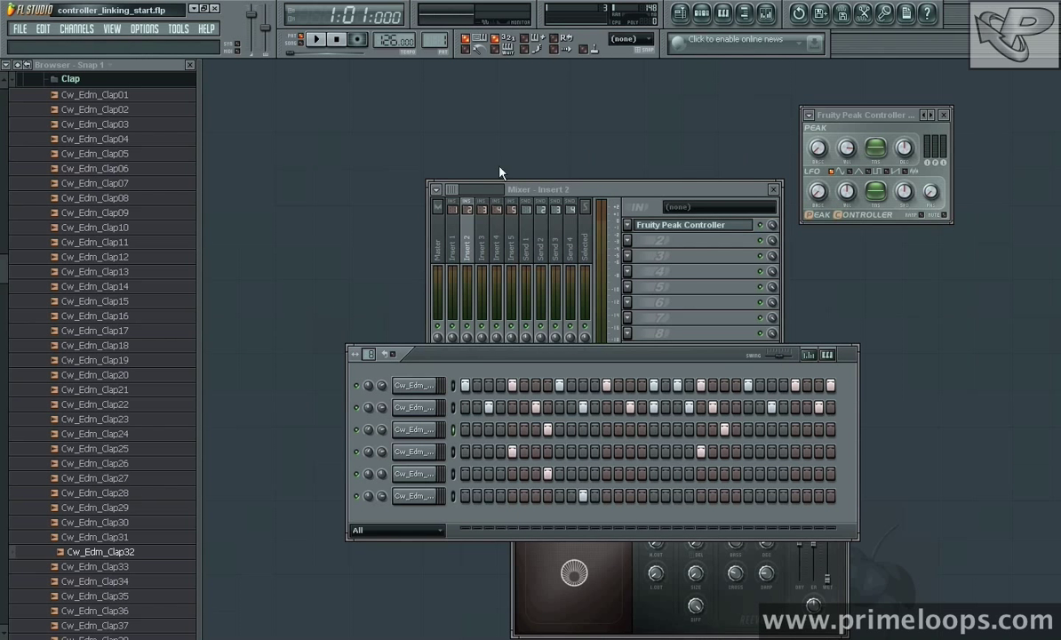
pyautogui.click(414, 385)
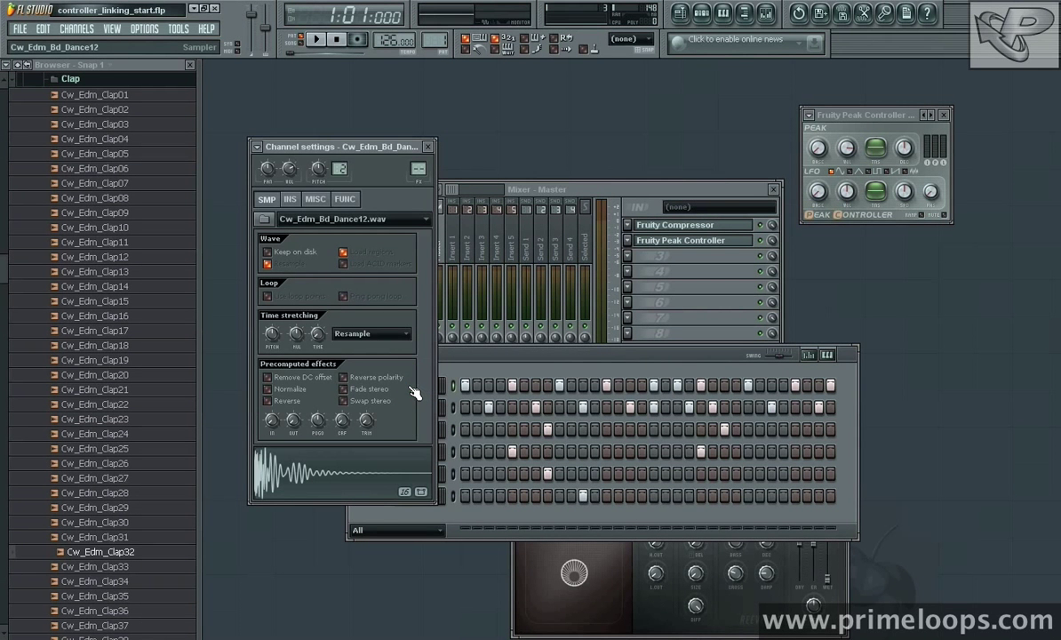
# Set Cw_Edm_Bd_Dance12's FX target to Insert 3, then play and stop the beat
pyautogui.scroll(3, 417, 168)
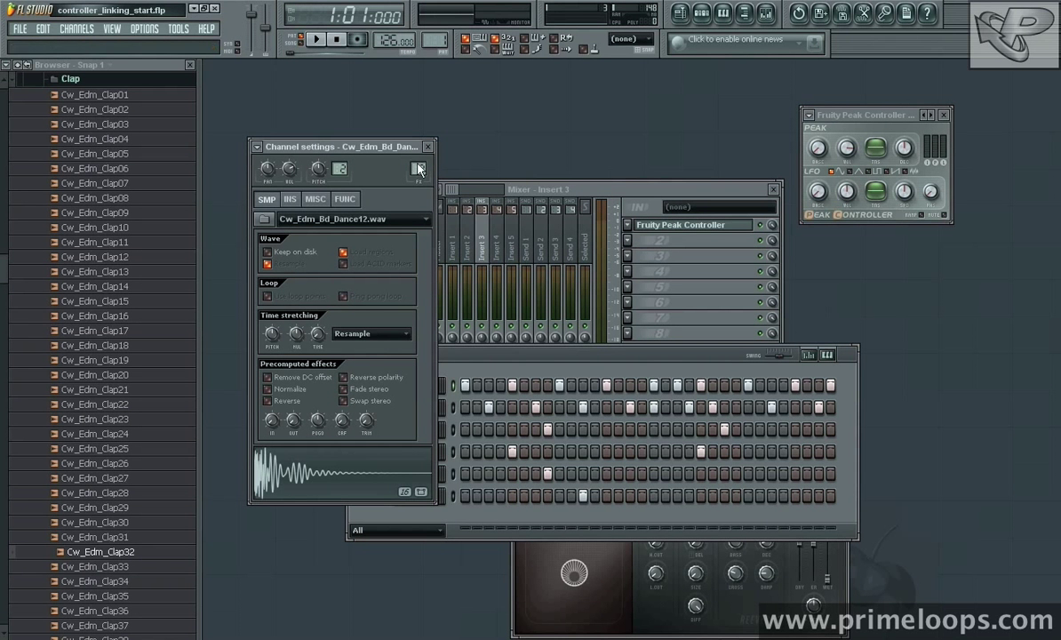
pyautogui.click(816, 555)
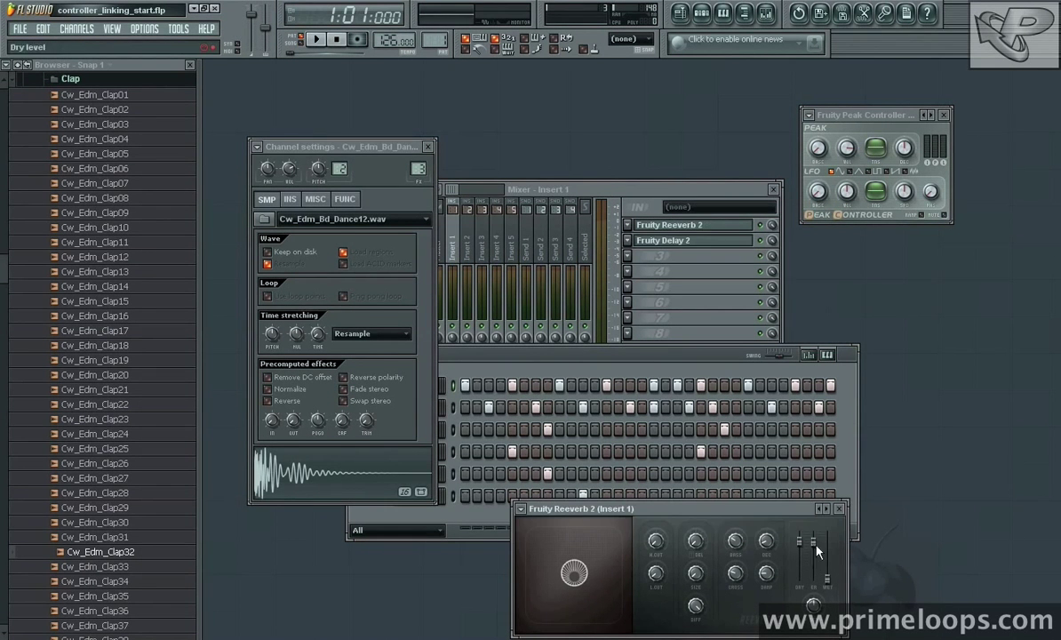
pyautogui.press('space')
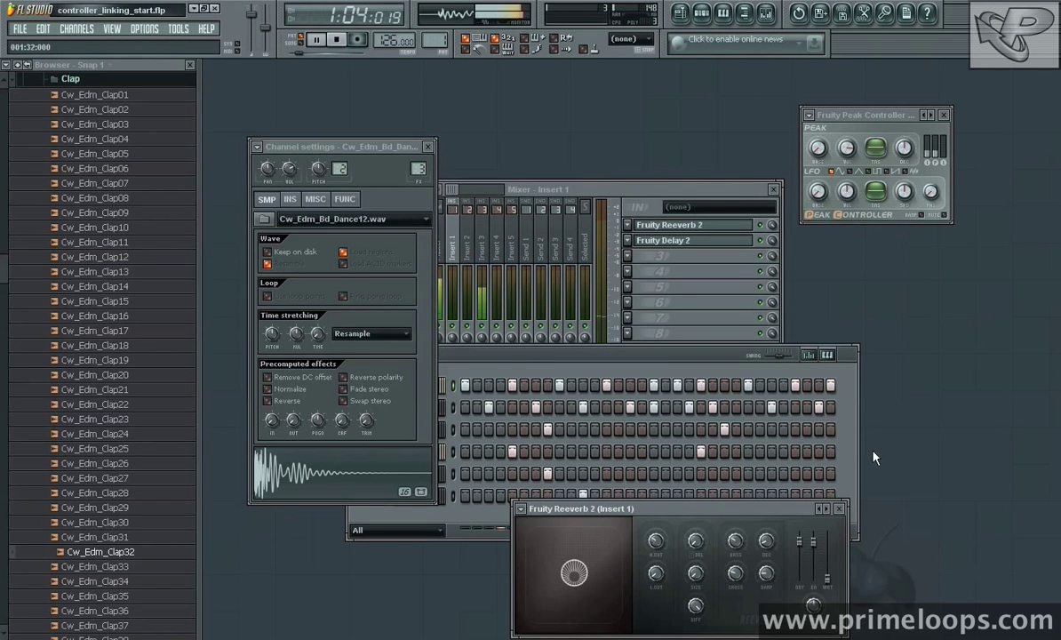
pyautogui.press('space')
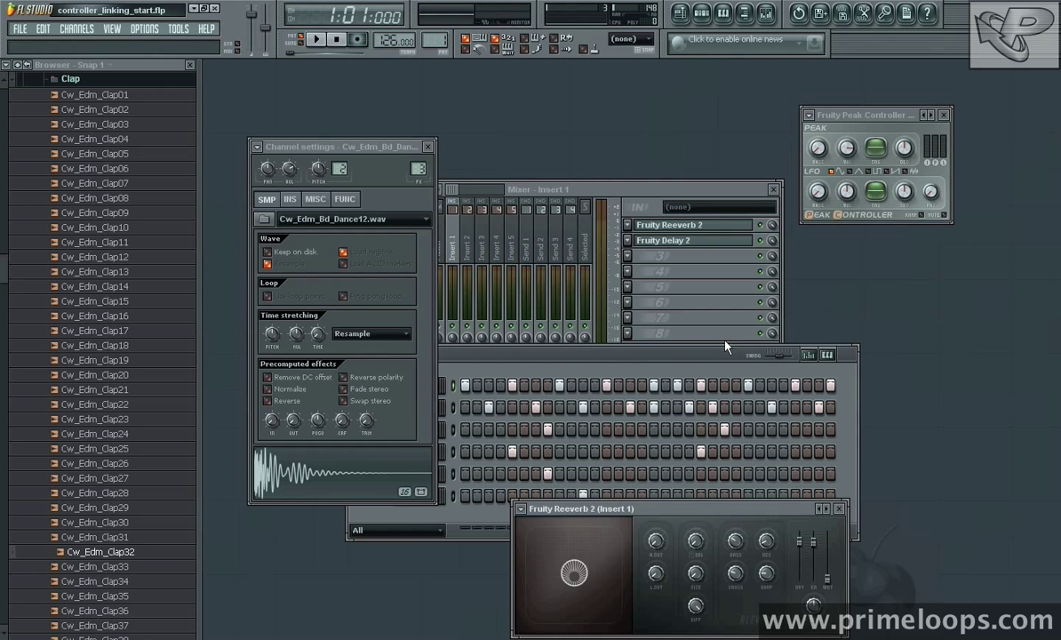
# Close the mixer and drag the Channel settings window up and right, clear of the reverb
pyautogui.click(687, 356)
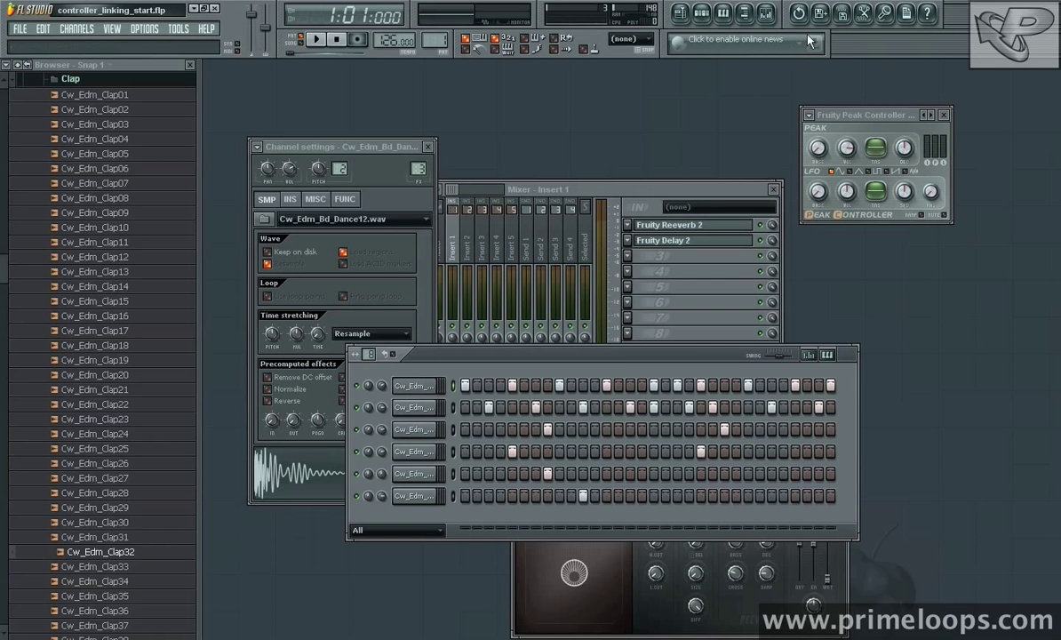
pyautogui.click(899, 116)
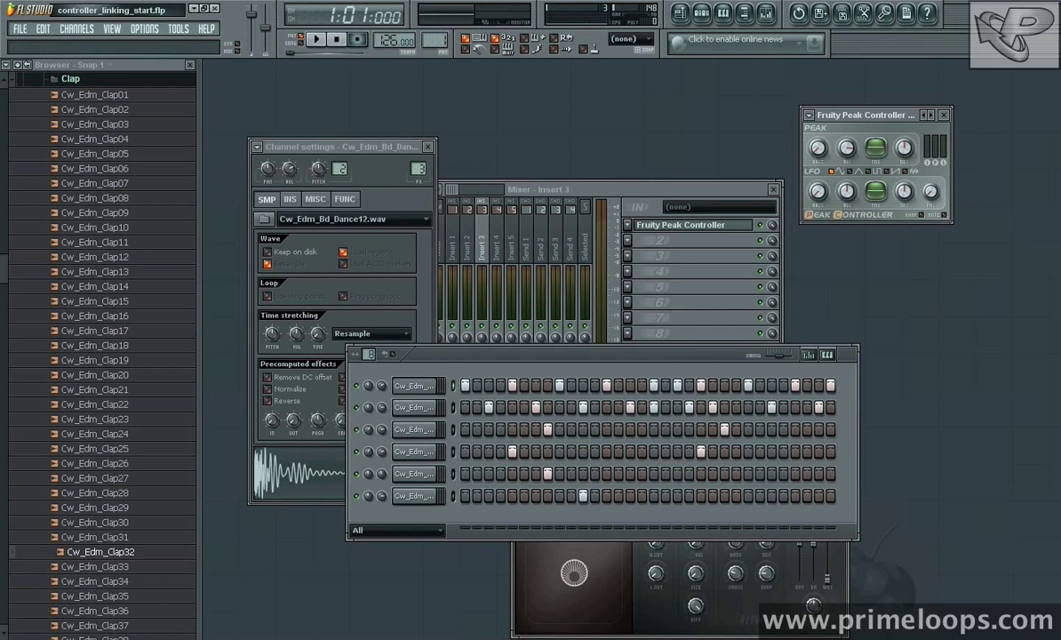
pyautogui.click(791, 631)
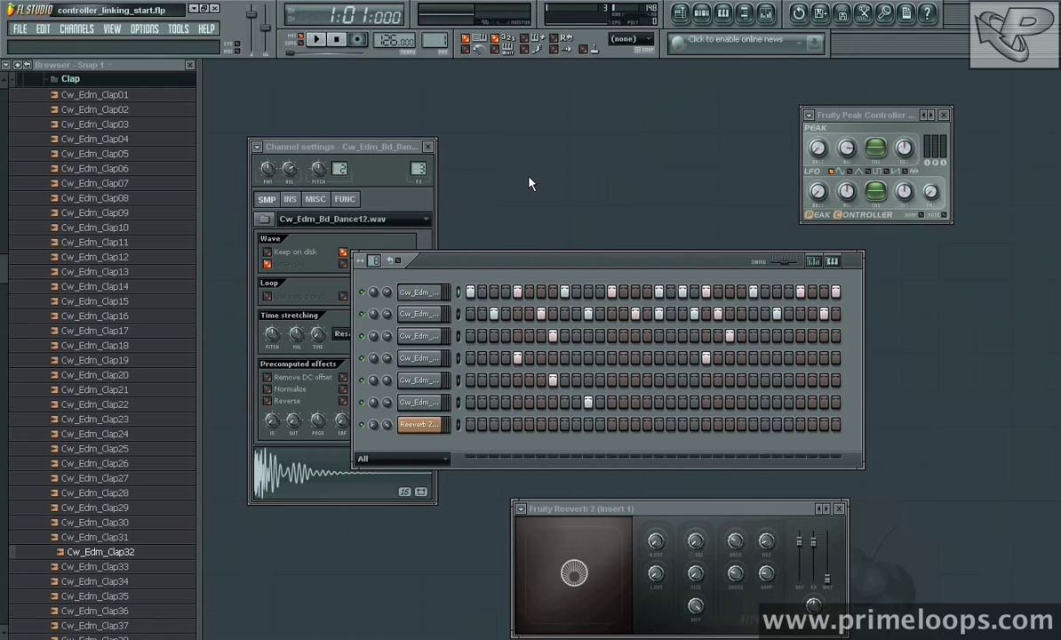
pyautogui.click(403, 248)
pyautogui.moveTo(368, 146); pyautogui.dragTo(472, 99)
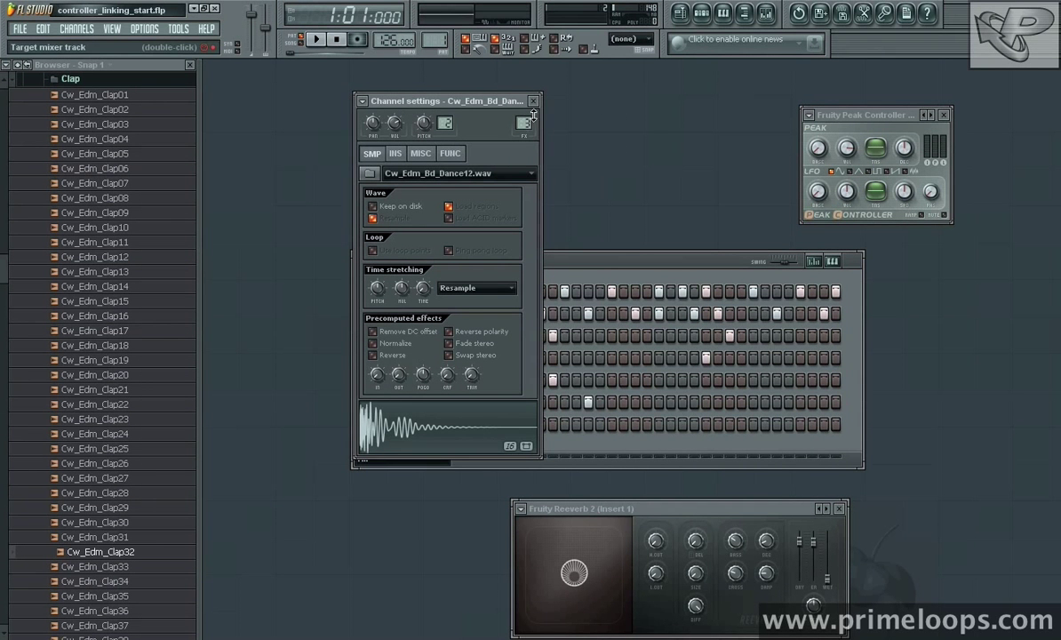
# Reopen the mixer and reconfirm Reeverb 2's high cut link to Peak ctrl (Insert 3) - Peak
pyautogui.click(764, 15)
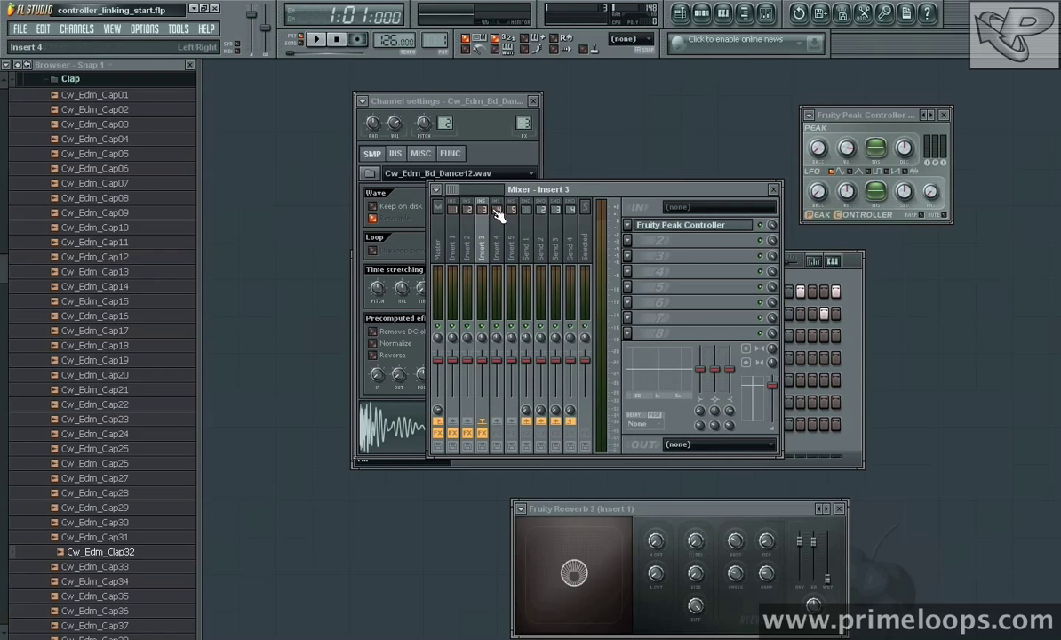
pyautogui.doubleClick(686, 228)
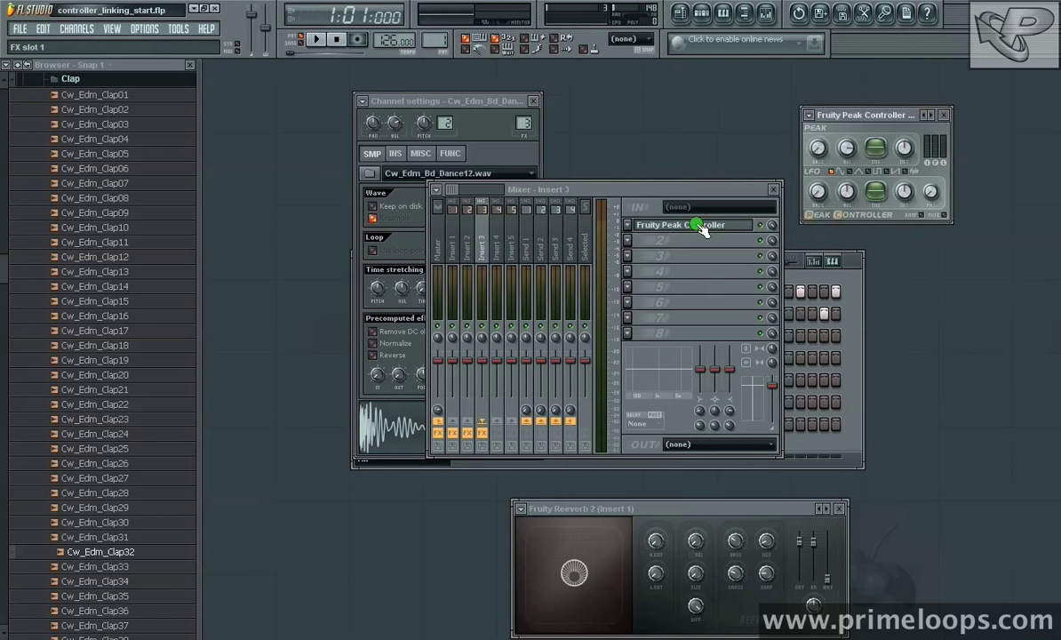
pyautogui.click(658, 547)
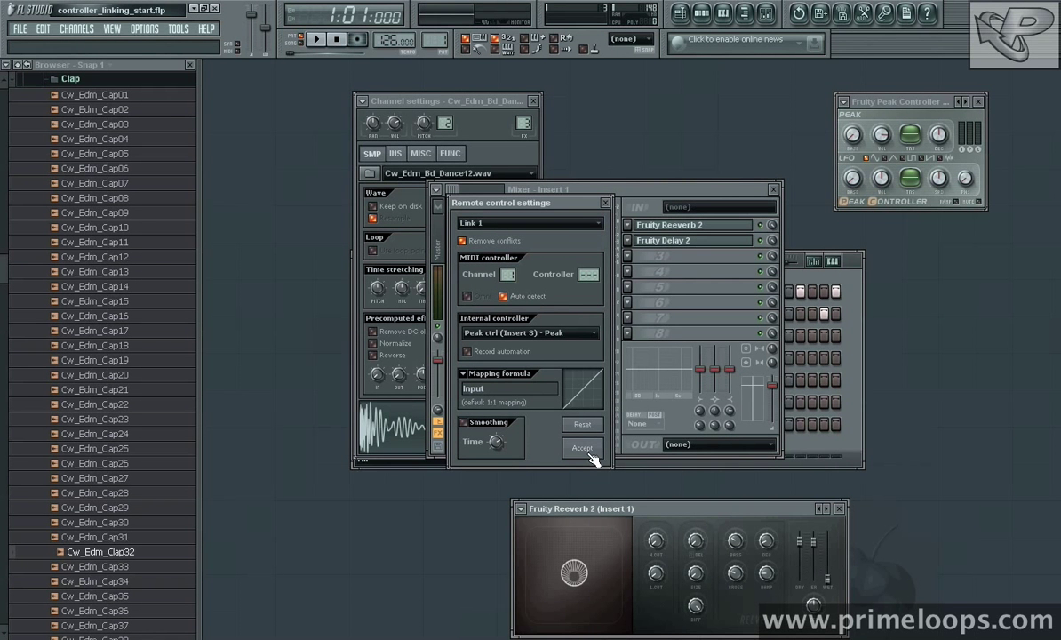
pyautogui.click(608, 204)
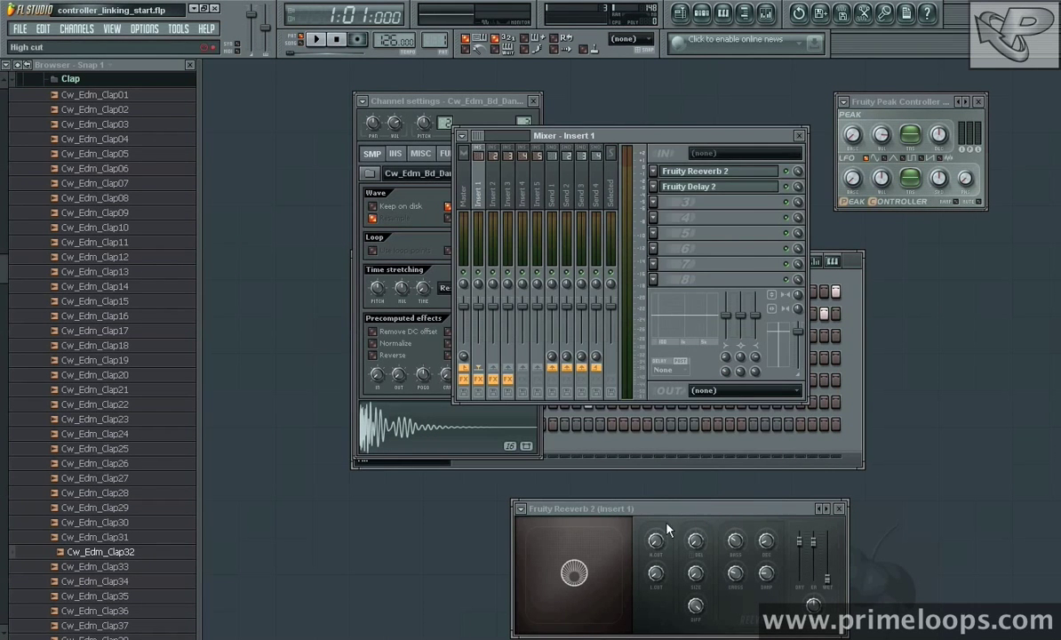